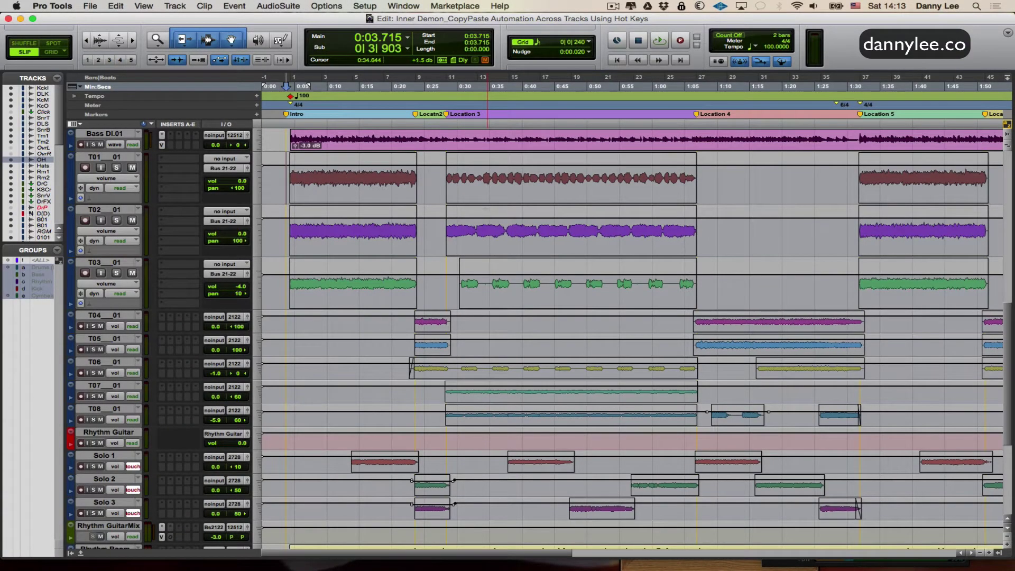
Place the edit point in T01 near 0:27
click(443, 179)
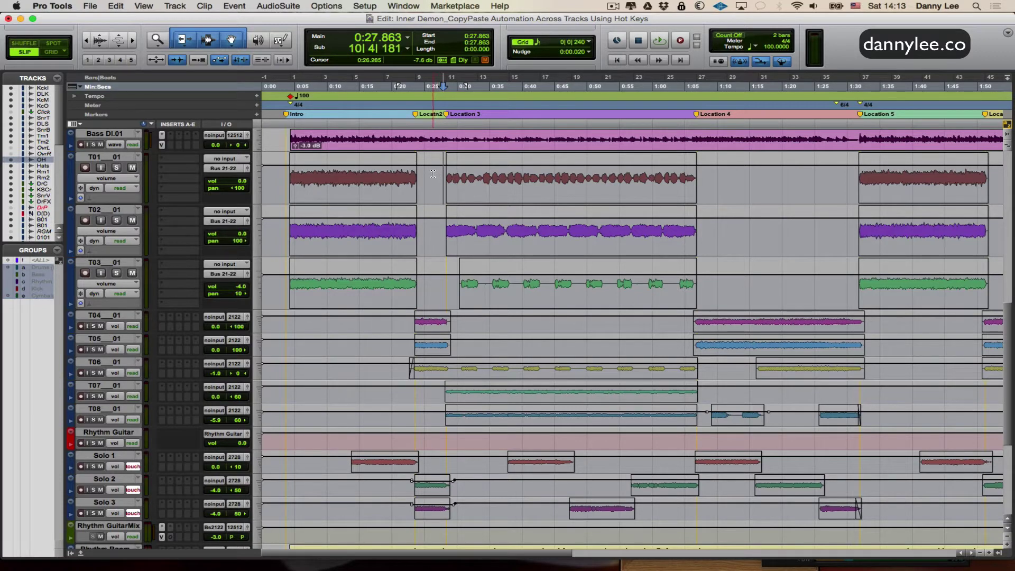
click(433, 174)
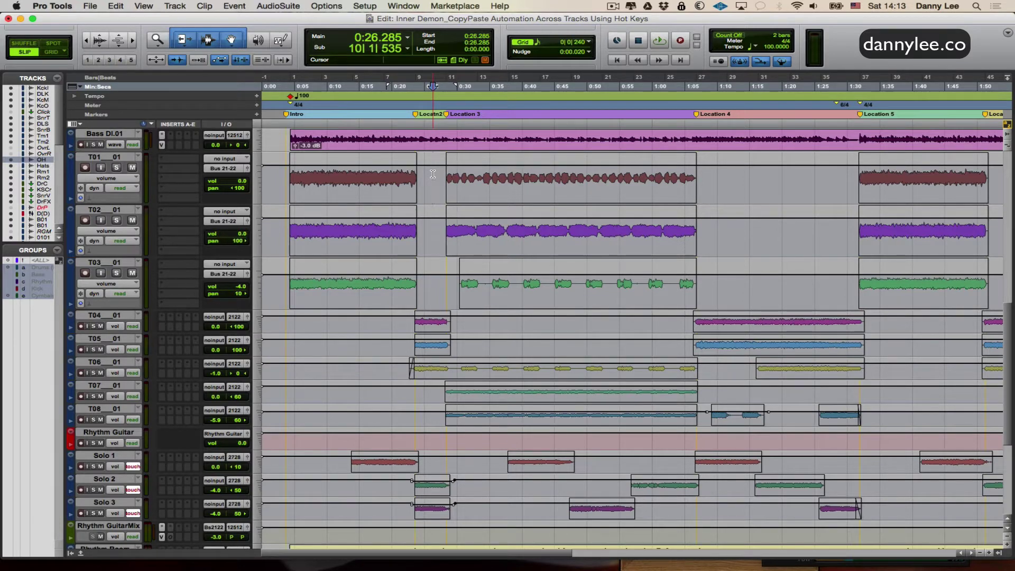
click(439, 174)
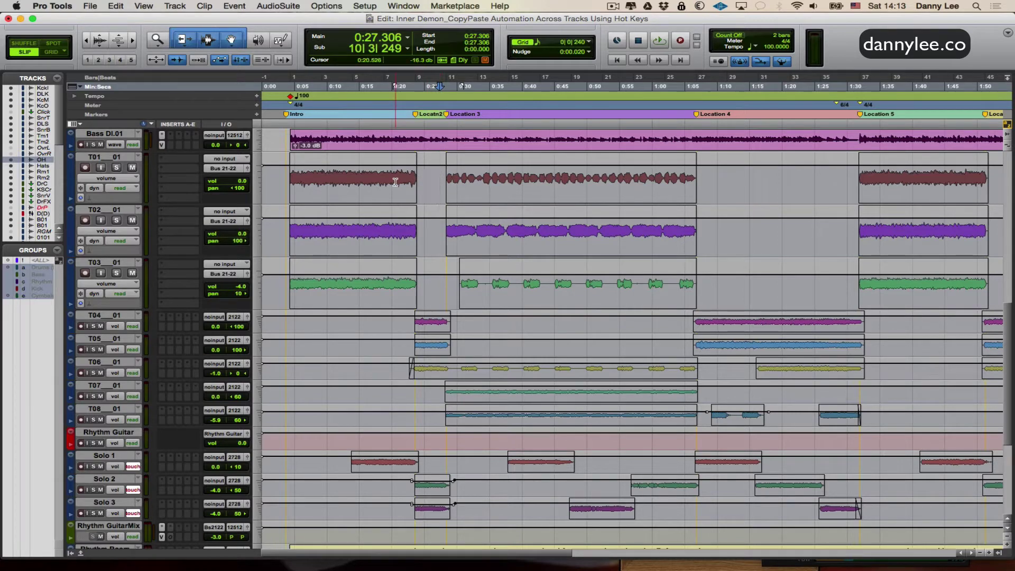
click(437, 173)
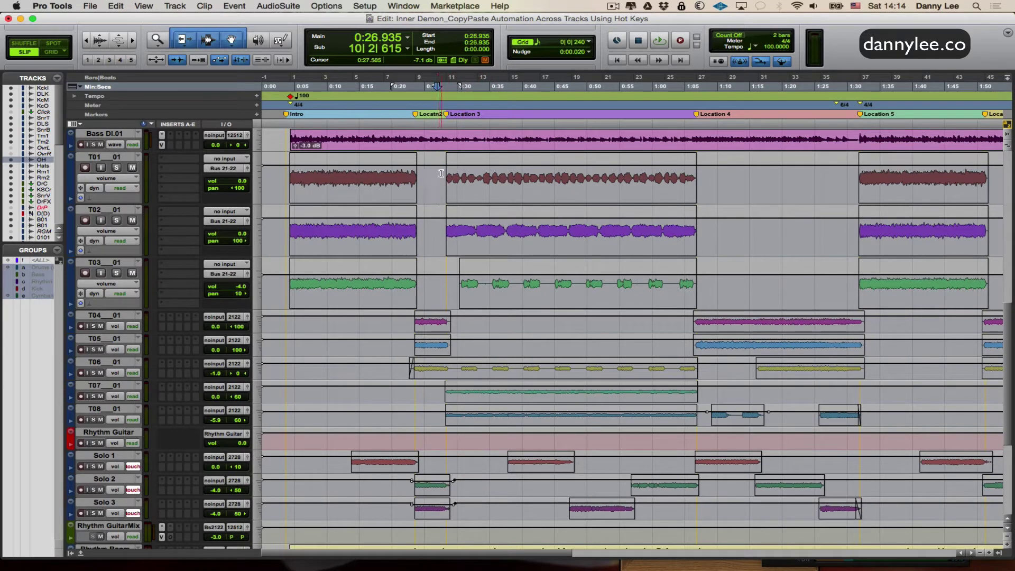
Play back from just before T01's first clip, then stop
click(288, 181)
key(space)
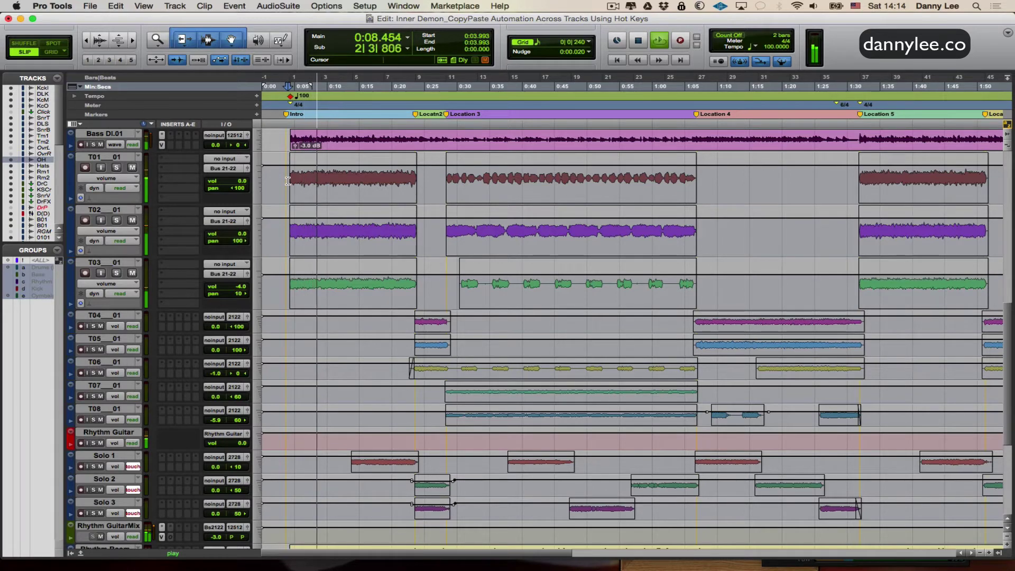
key(space)
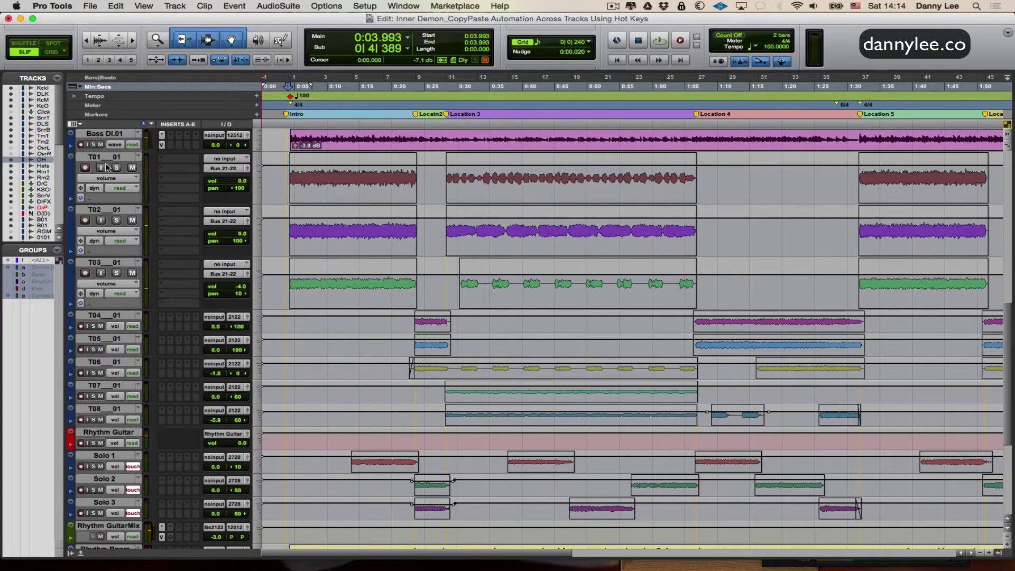
Solo T01 and T02 and play the two rhythm guitar tracks together
click(117, 168)
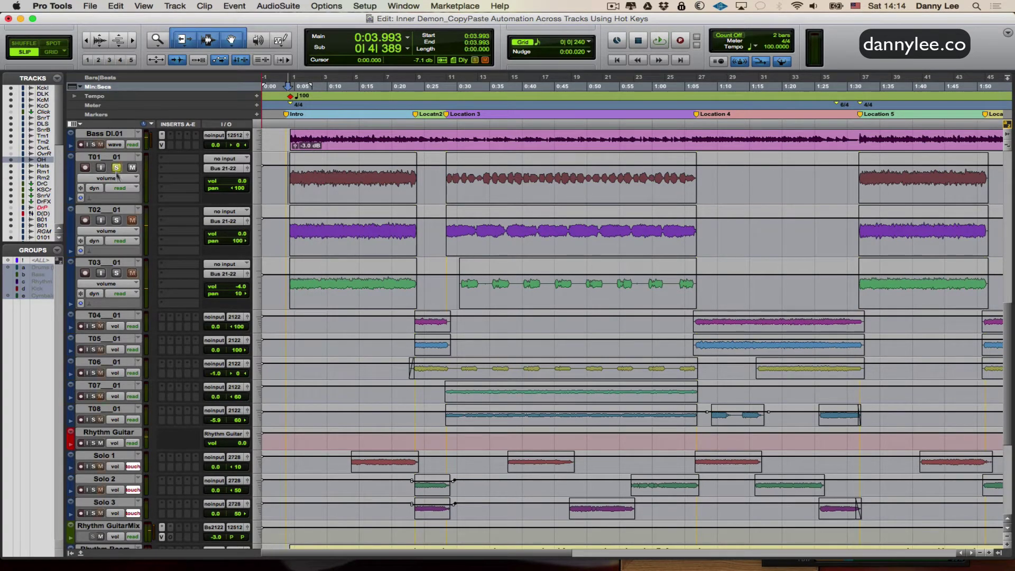
click(117, 221)
key(space)
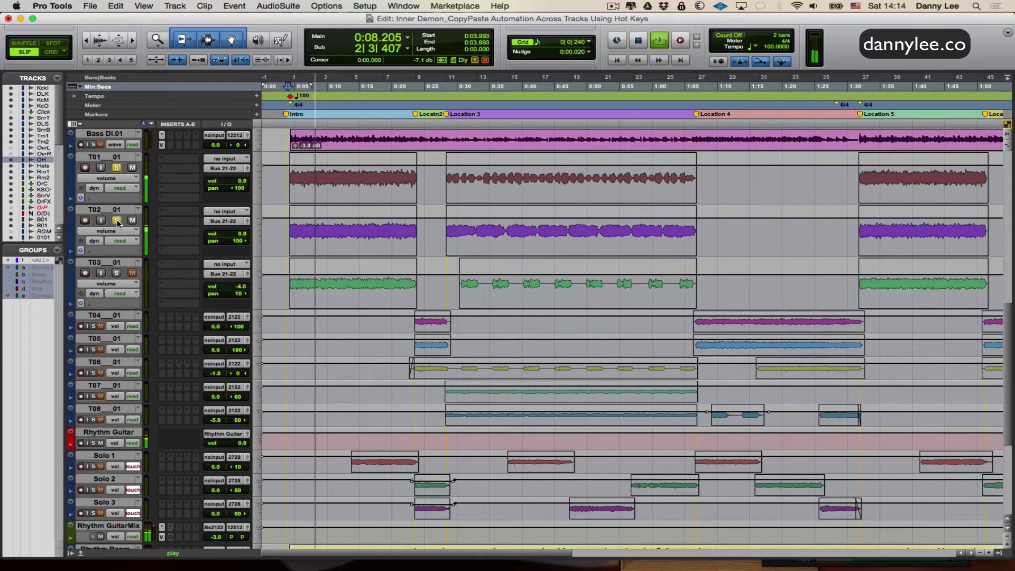
key(space)
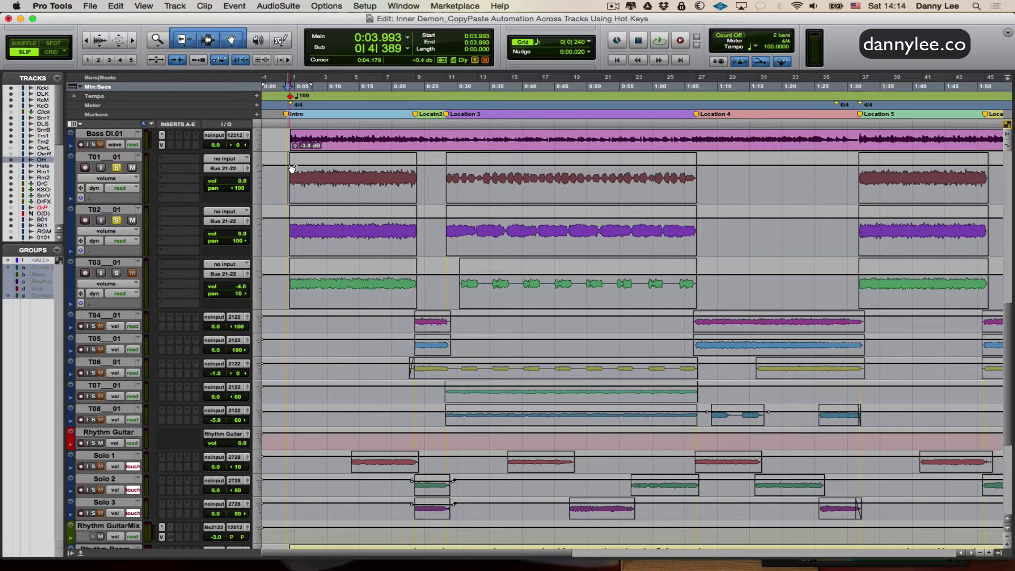
Lower T01's first-clip volume by 10 dB, then raise a middle breakpoint into a peak
drag(292, 168, 419, 169)
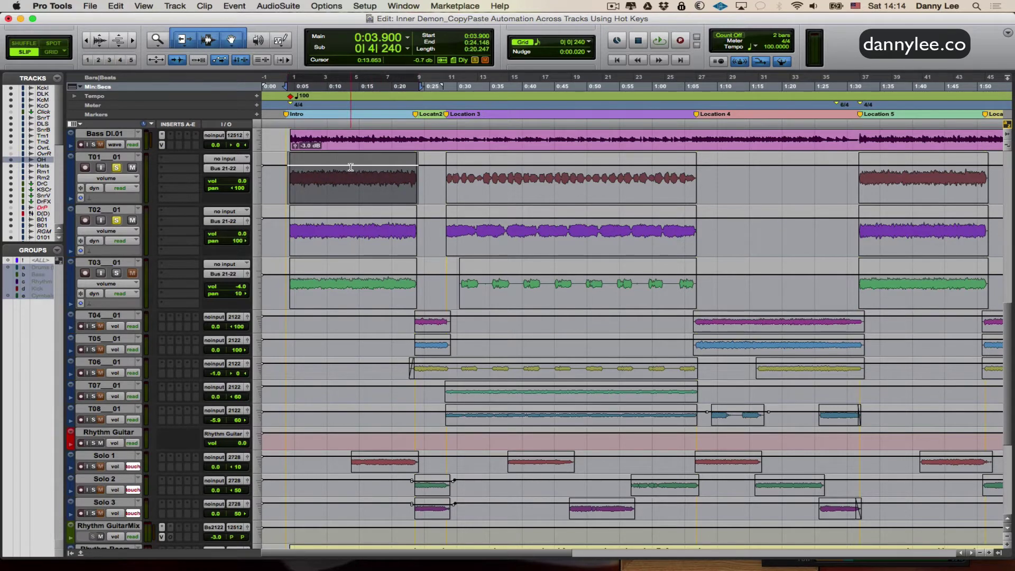
drag(351, 165, 351, 174)
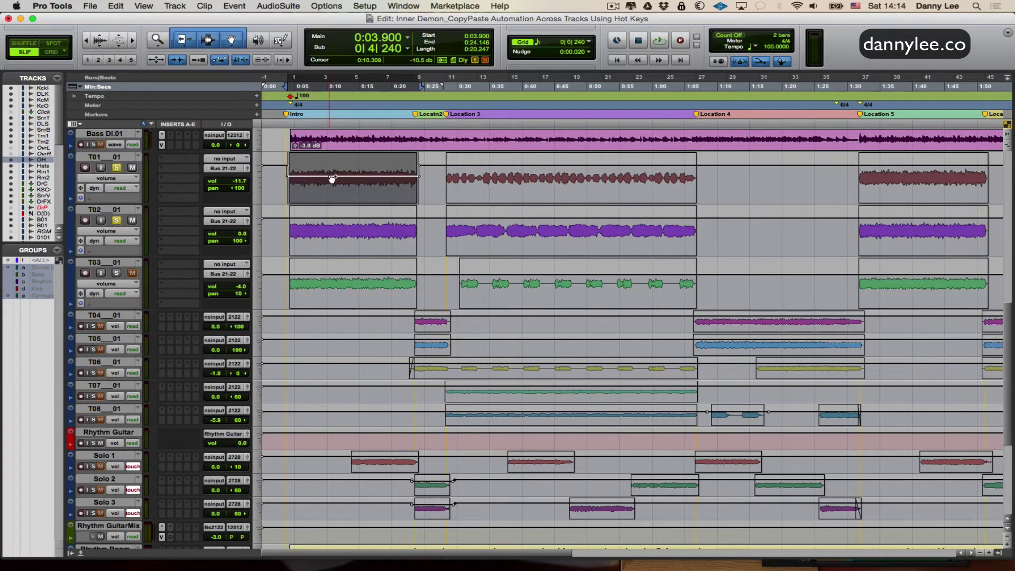
click(330, 175)
click(329, 176)
click(368, 180)
drag(371, 180, 368, 166)
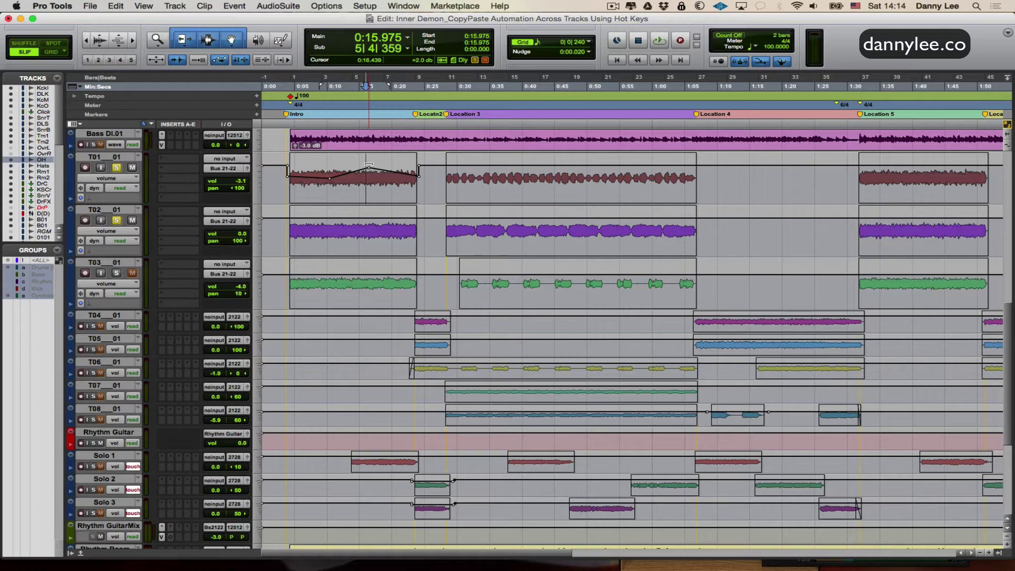
Play the new ramp from the clip start, unsoloing T02 to hear T01 alone
click(285, 193)
key(space)
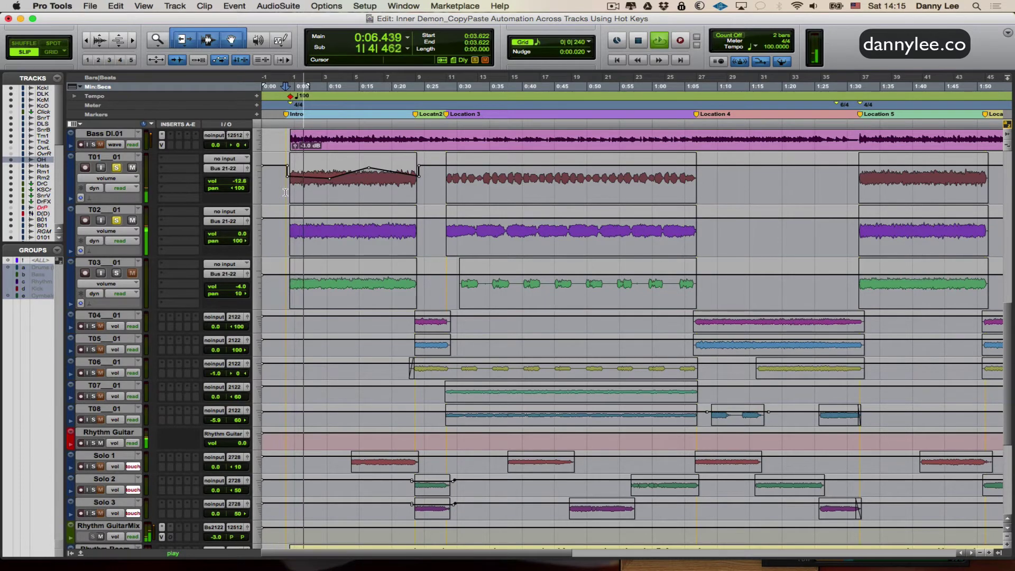
click(117, 221)
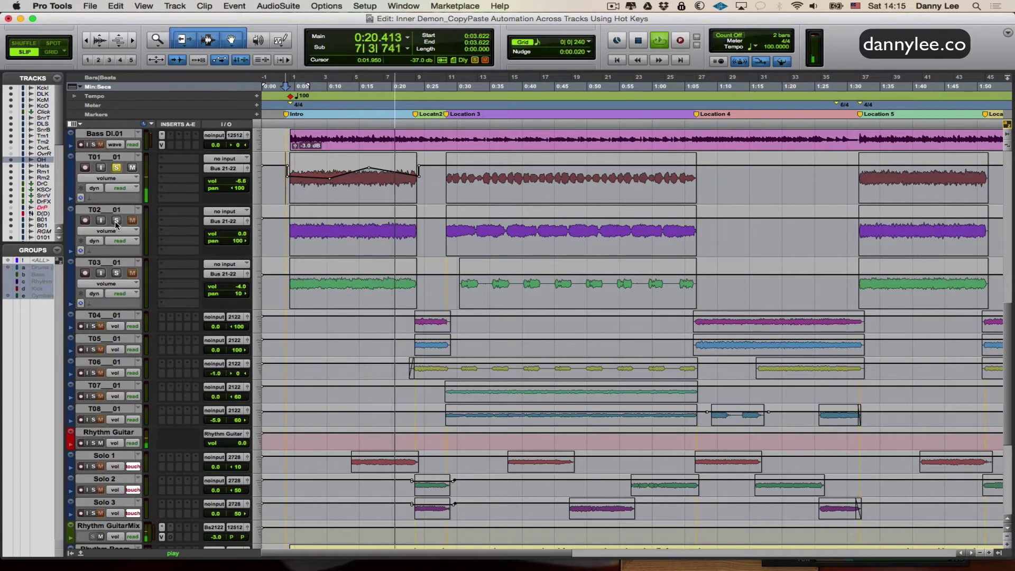
key(space)
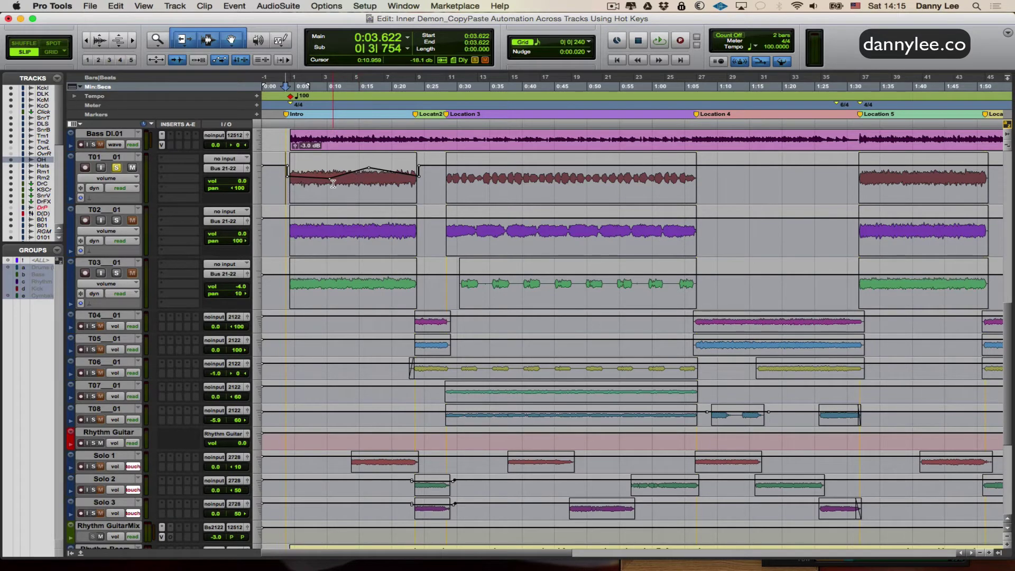
Select the whole first clip on T01 and copy its volume automation
click(288, 228)
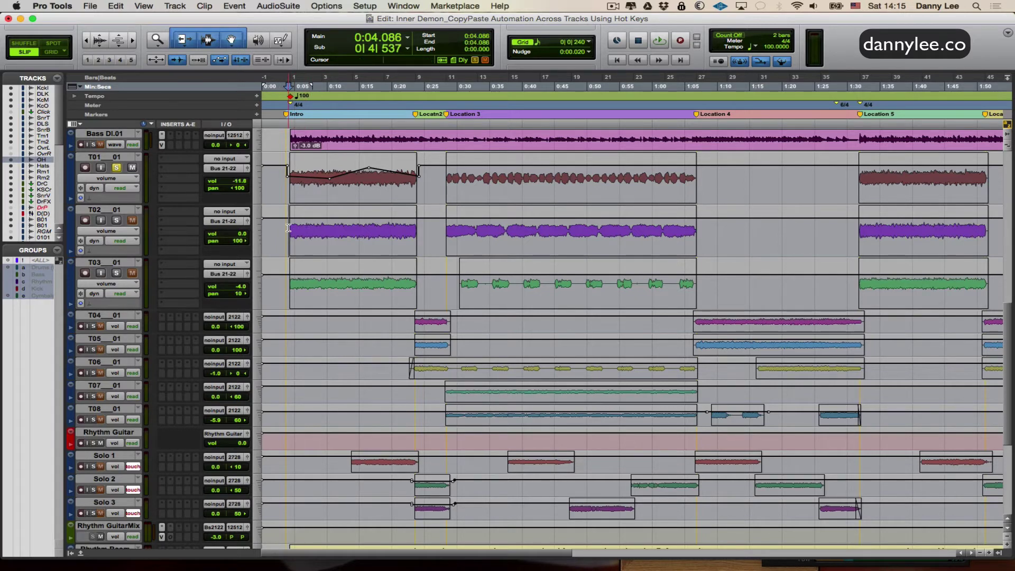
click(285, 182)
drag(286, 183, 421, 183)
key(super+alt+c)
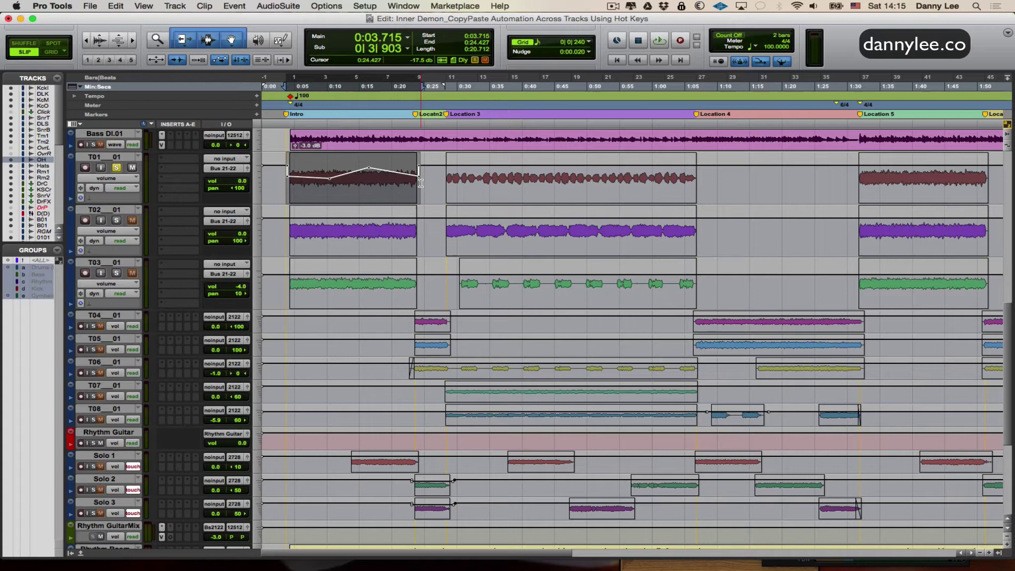
Paste the ramp onto T02 at 0:05.015 and select a range spanning both ramps
click(295, 229)
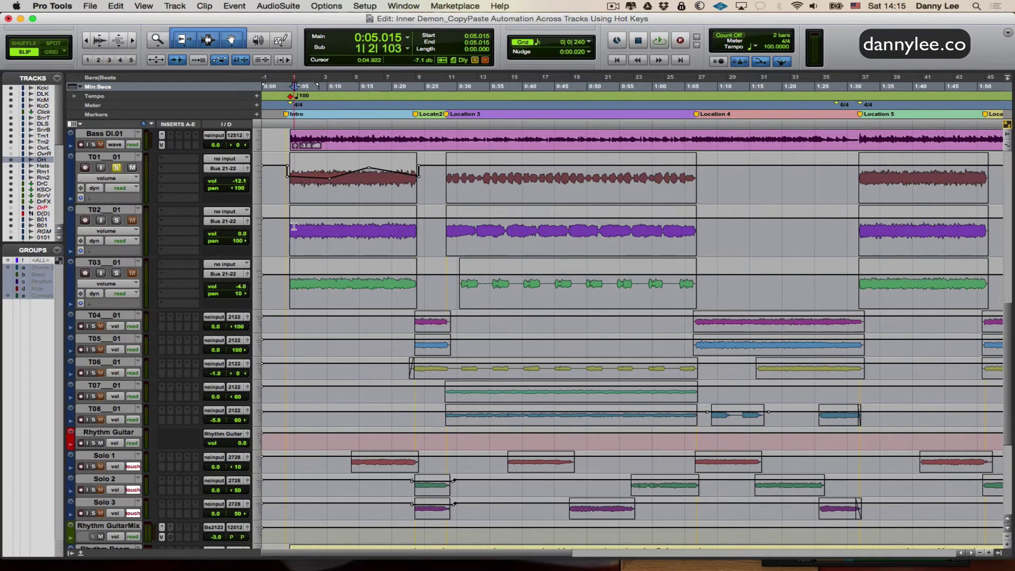
key(super+v)
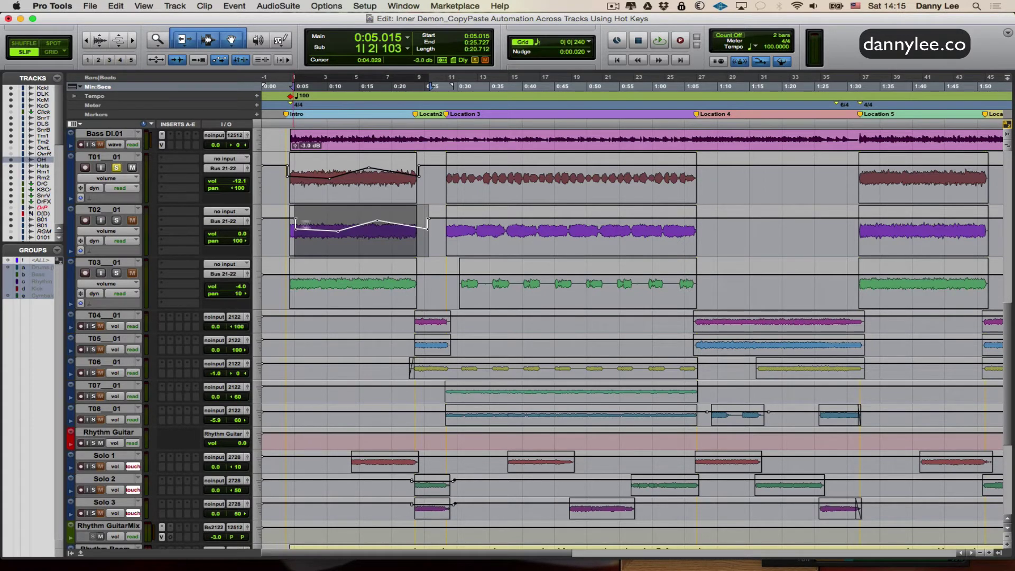
drag(319, 225, 414, 178)
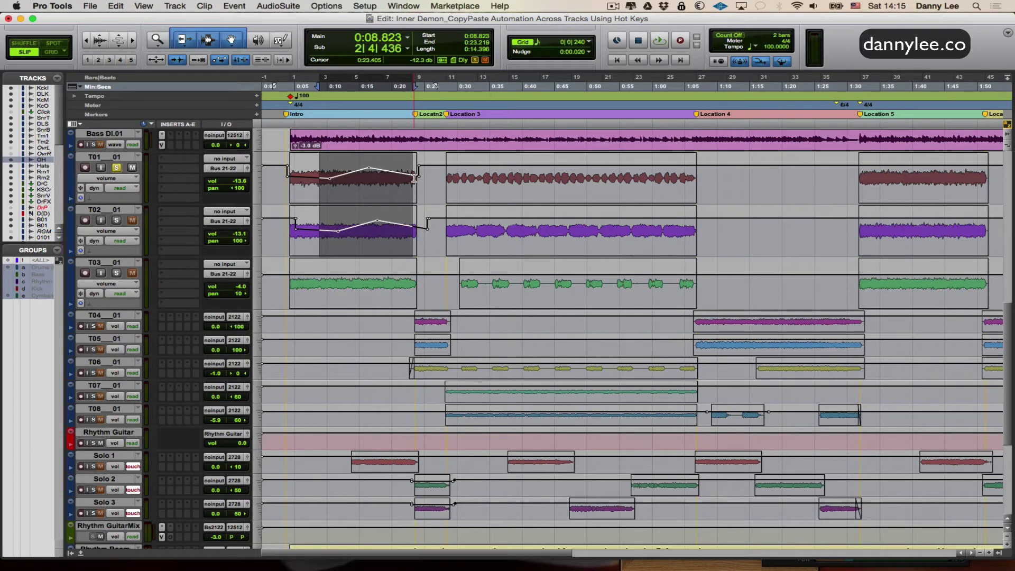
Undo the misaligned T02 paste and re-copy the volume automation from T01's first clip
click(367, 225)
key(super+z)
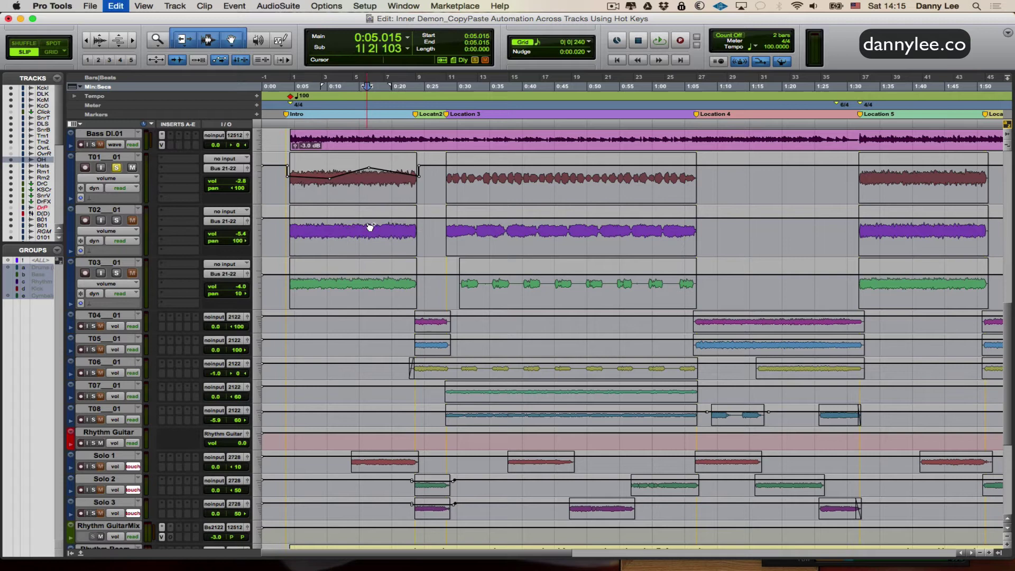
click(286, 182)
drag(286, 181, 420, 185)
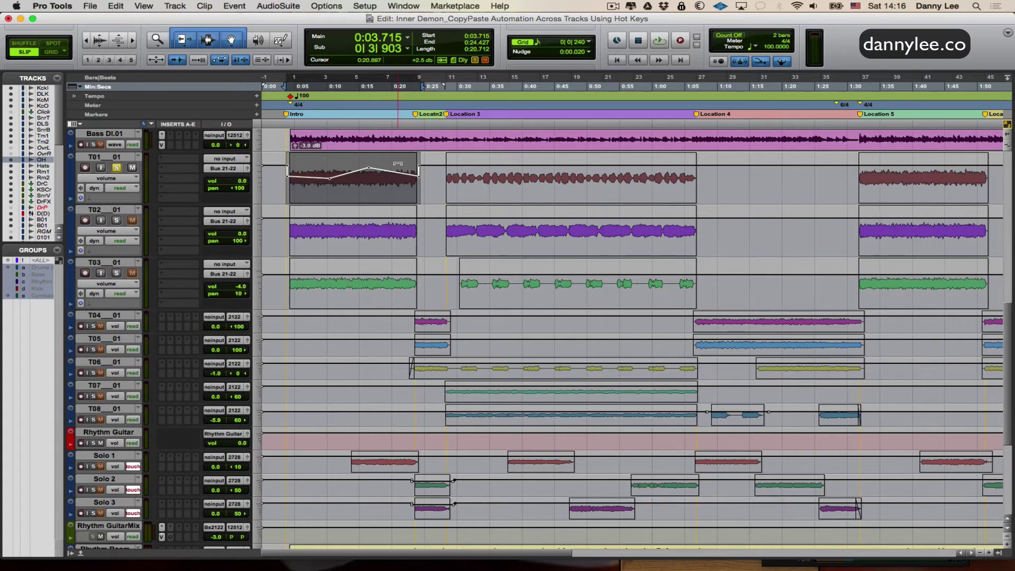
key(super+c)
Paste the ramp onto the same range on T02 and frame the selection
key(semicolon)
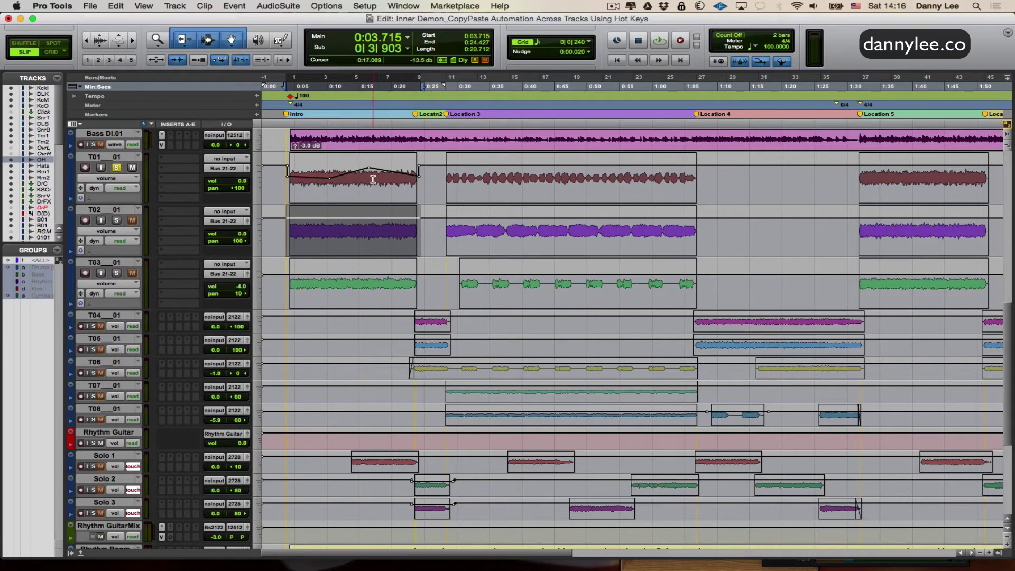
key(super+v)
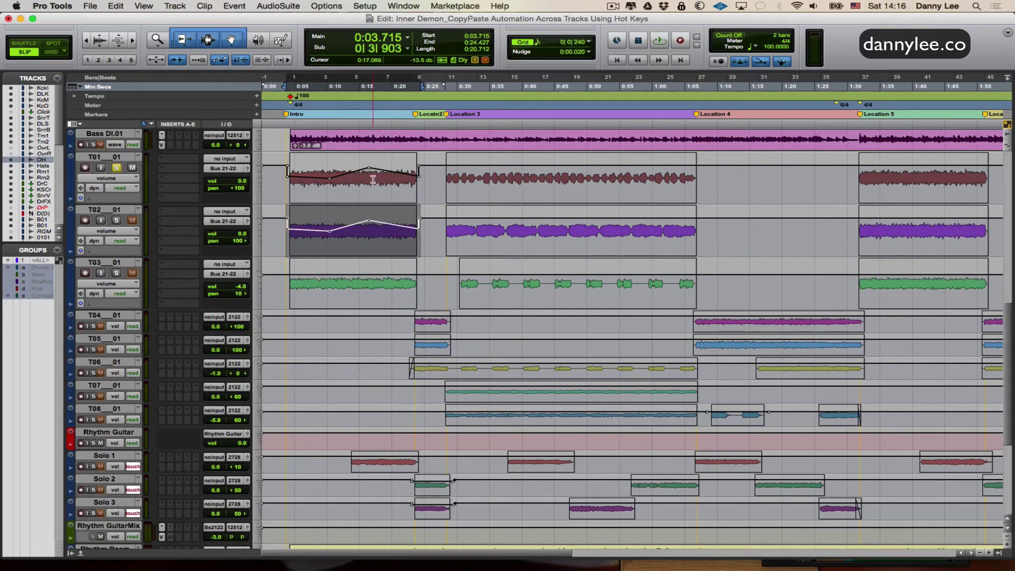
key(alt+f)
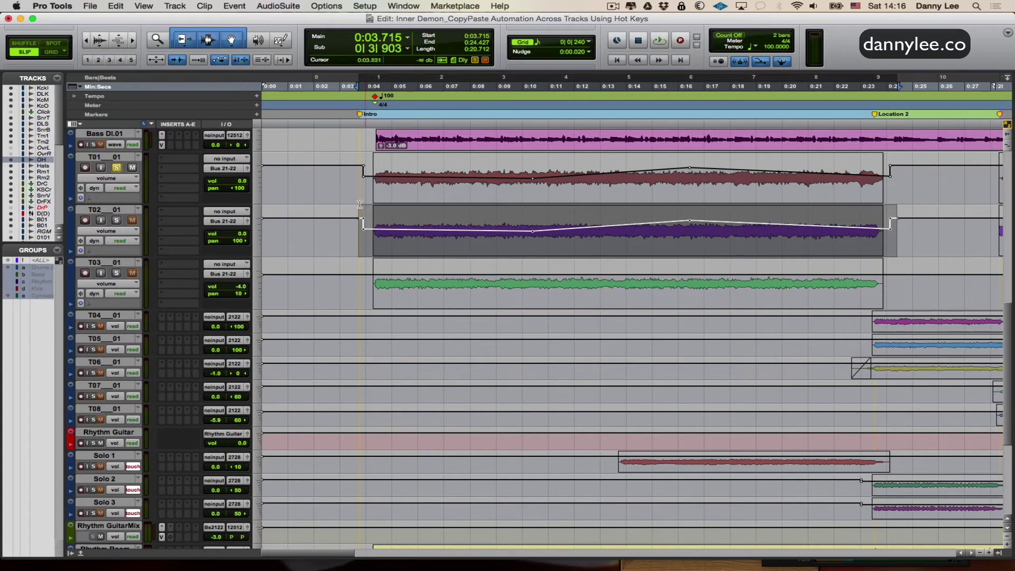
Solo T02 and play the selected range to hear its matching ramp
click(116, 220)
key(space)
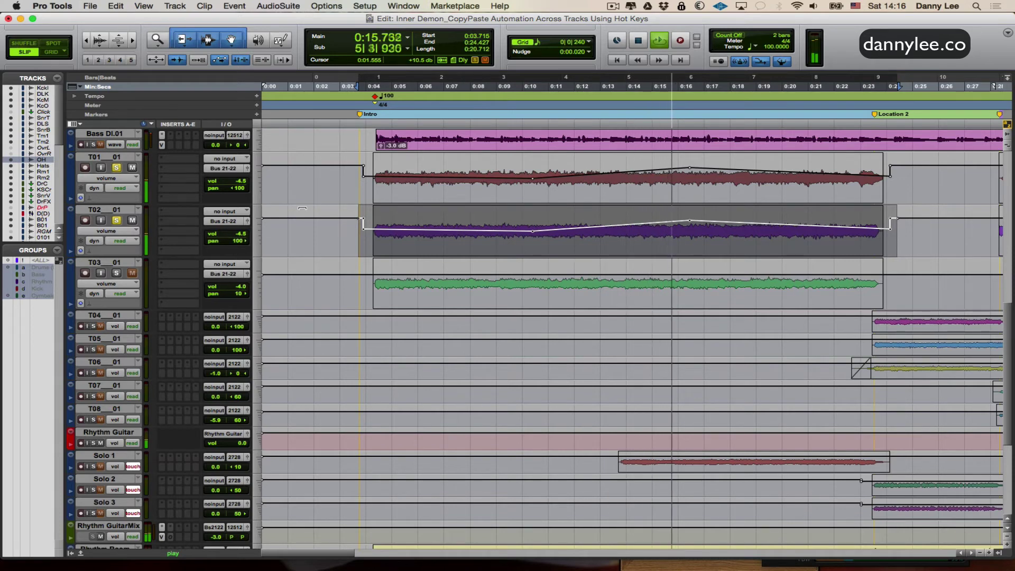
key(space)
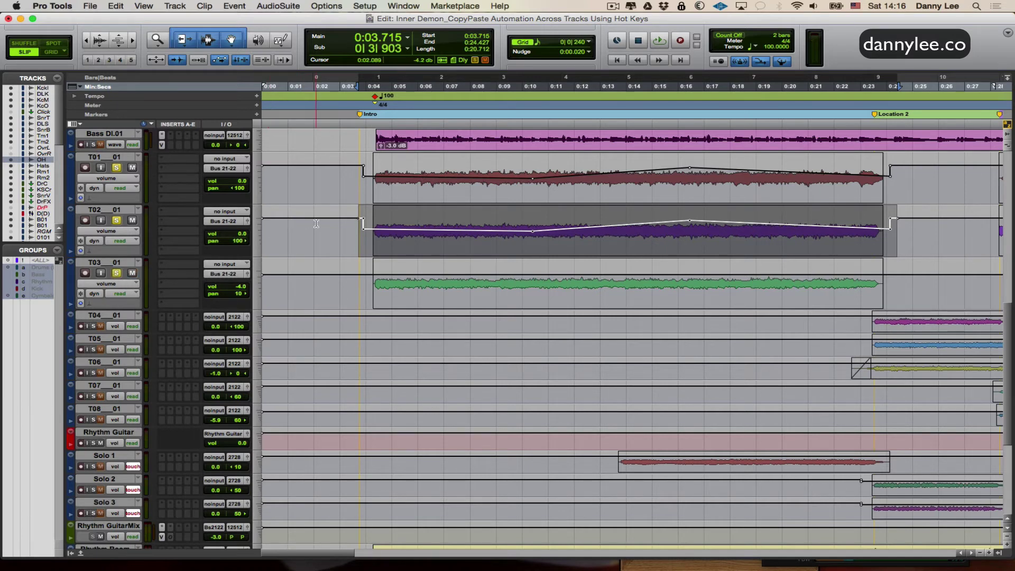
Shift the selection down to T03, paste the ramp there, and briefly play it
key(semicolon)
key(super+v)
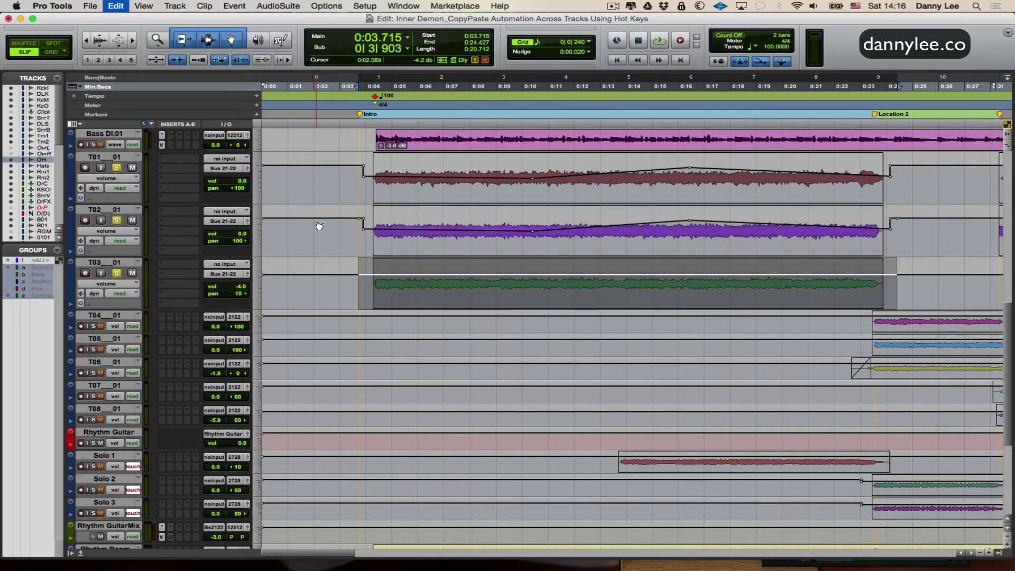
key(space)
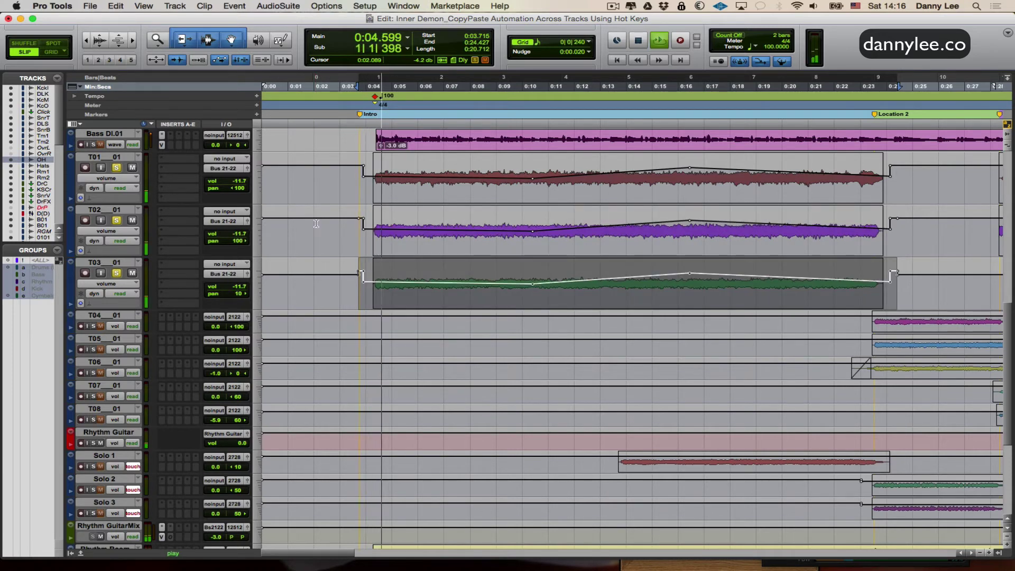
key(space)
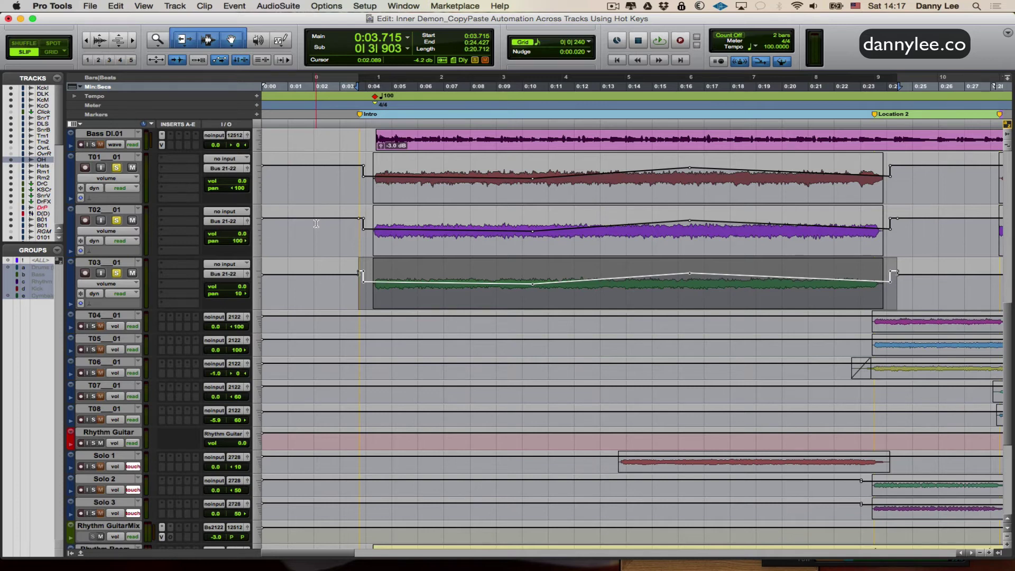
click(108, 179)
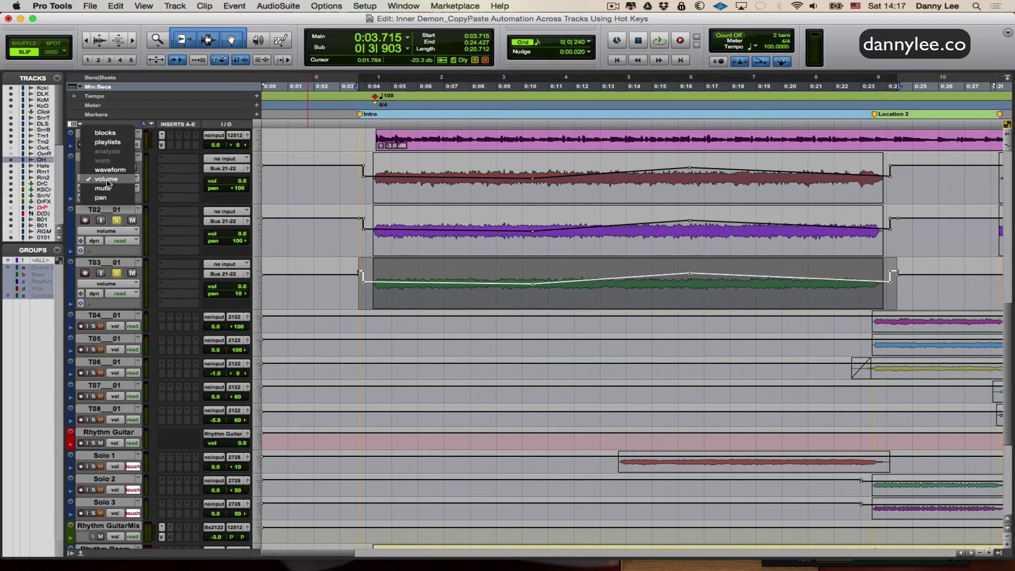
click(101, 198)
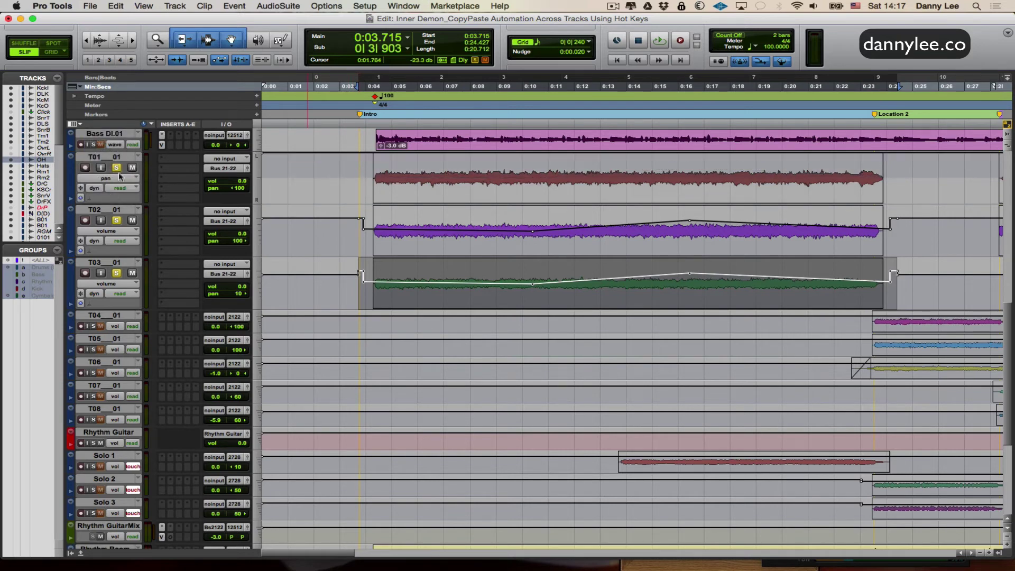
click(117, 178)
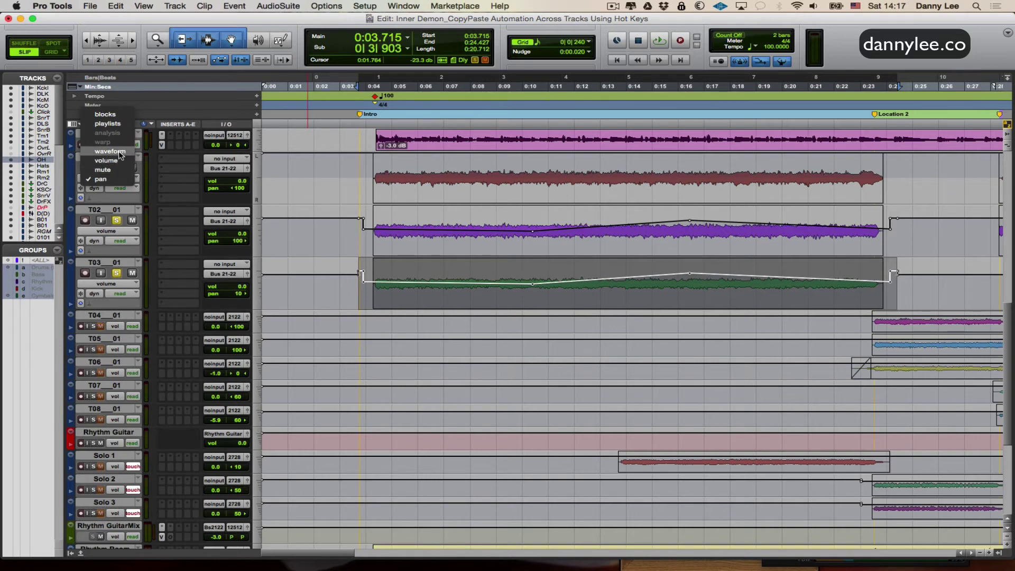
click(110, 151)
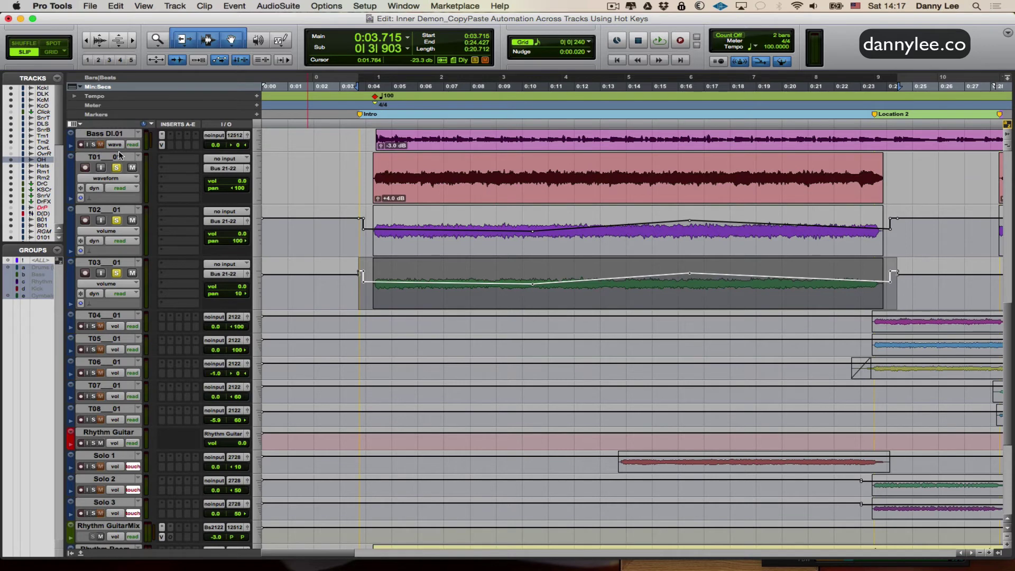
click(415, 187)
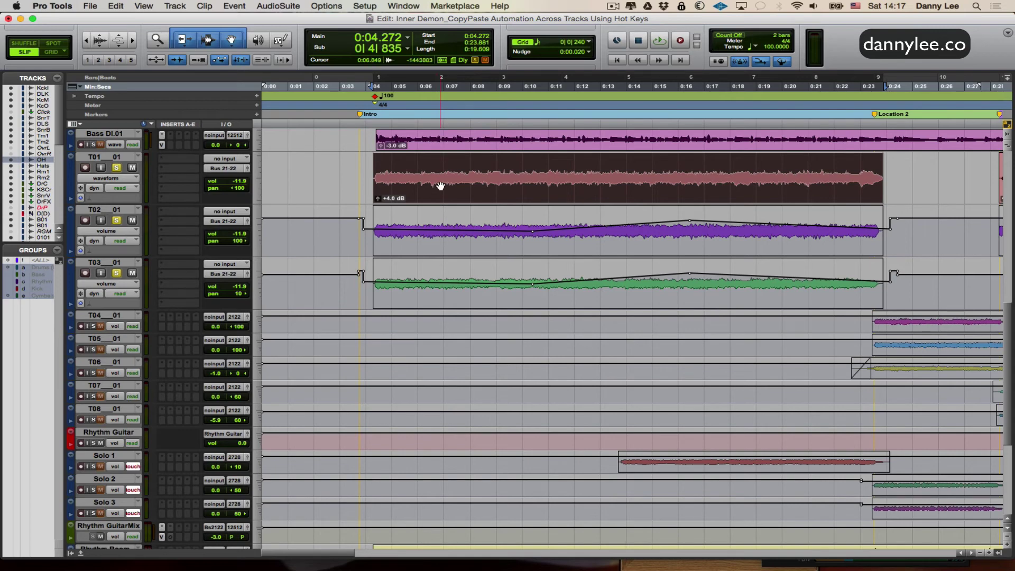
click(97, 180)
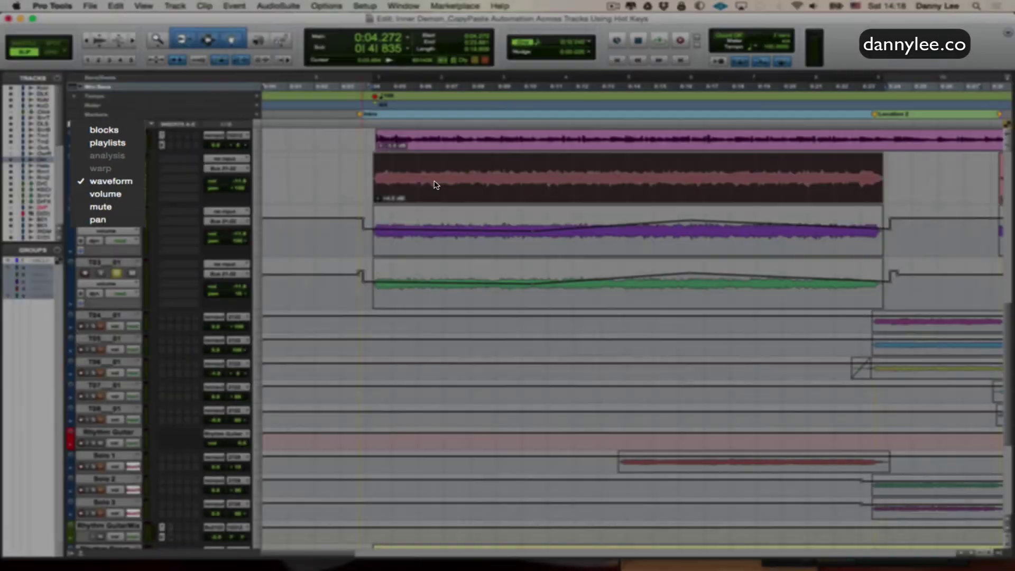
click(439, 181)
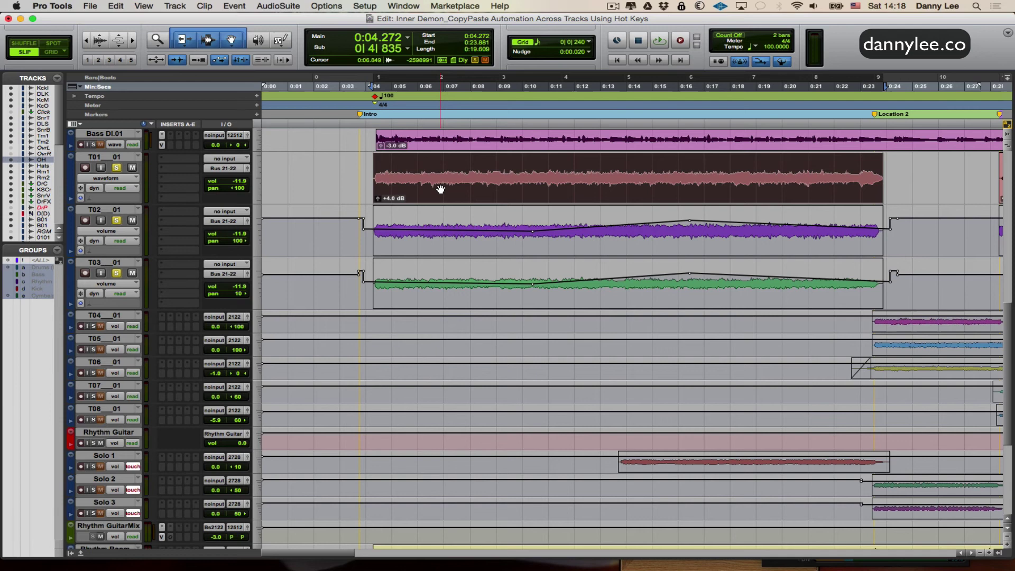
click(108, 179)
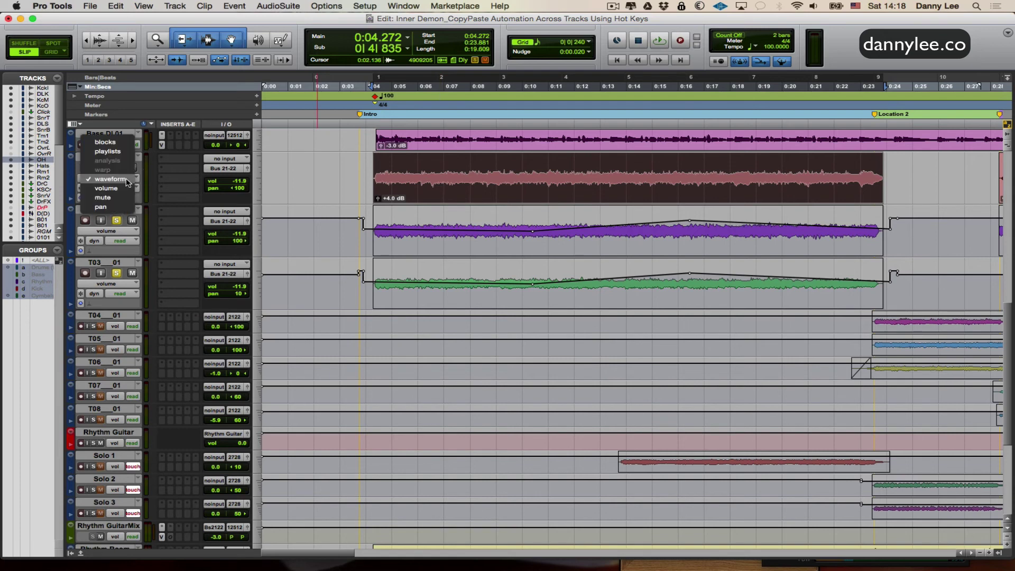
click(127, 189)
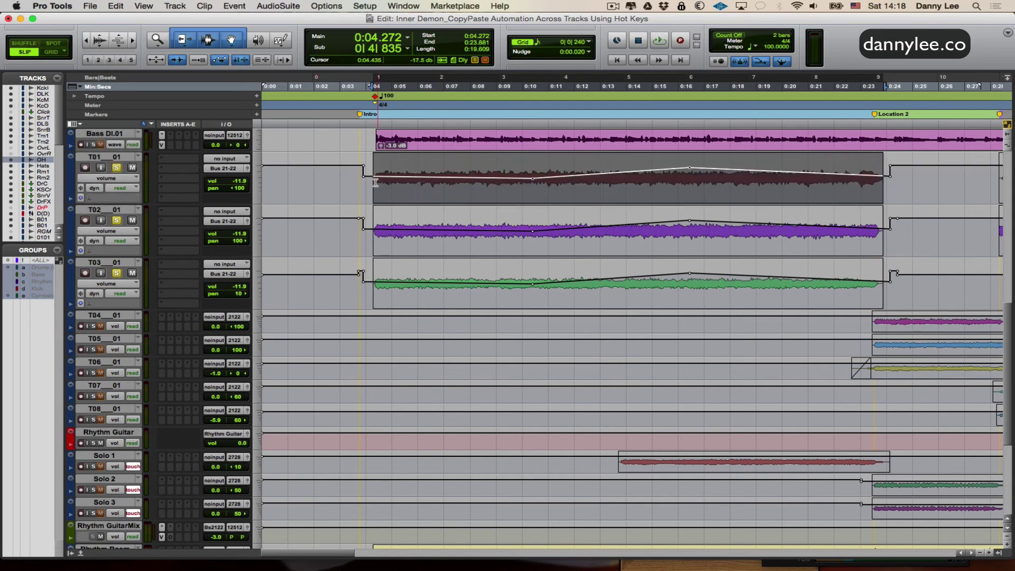
drag(373, 179, 575, 169)
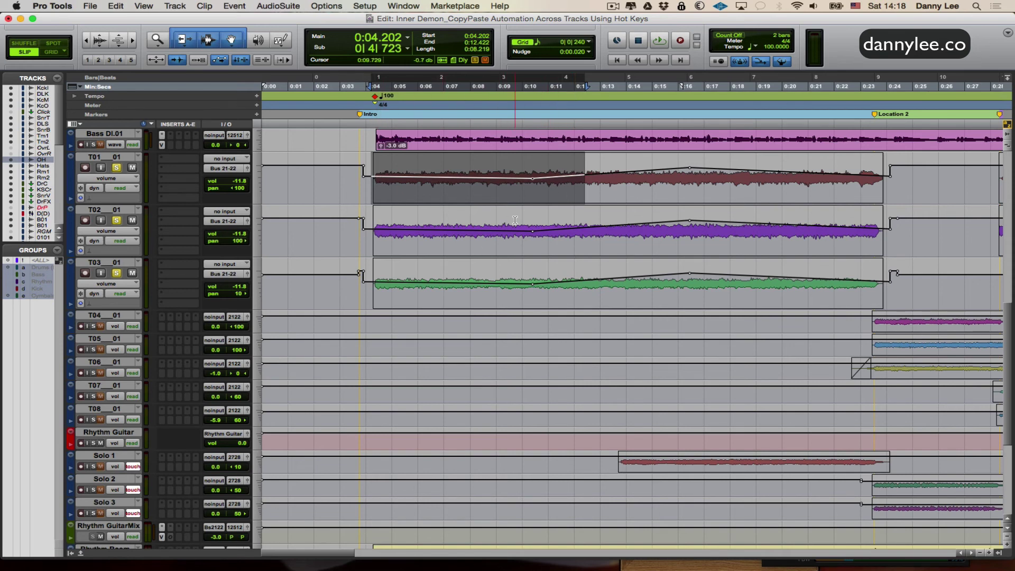
drag(347, 190, 784, 285)
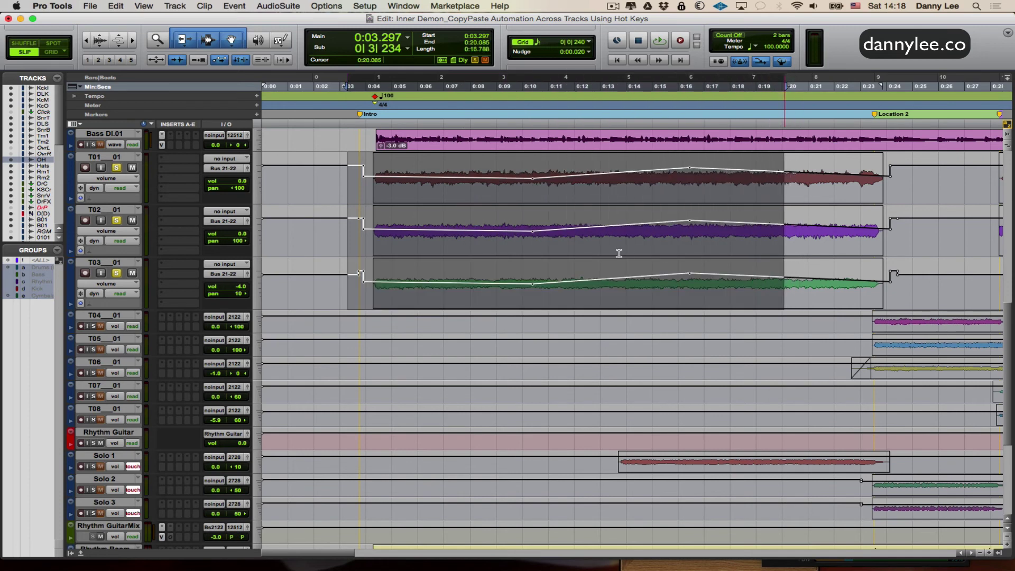
click(510, 185)
click(397, 192)
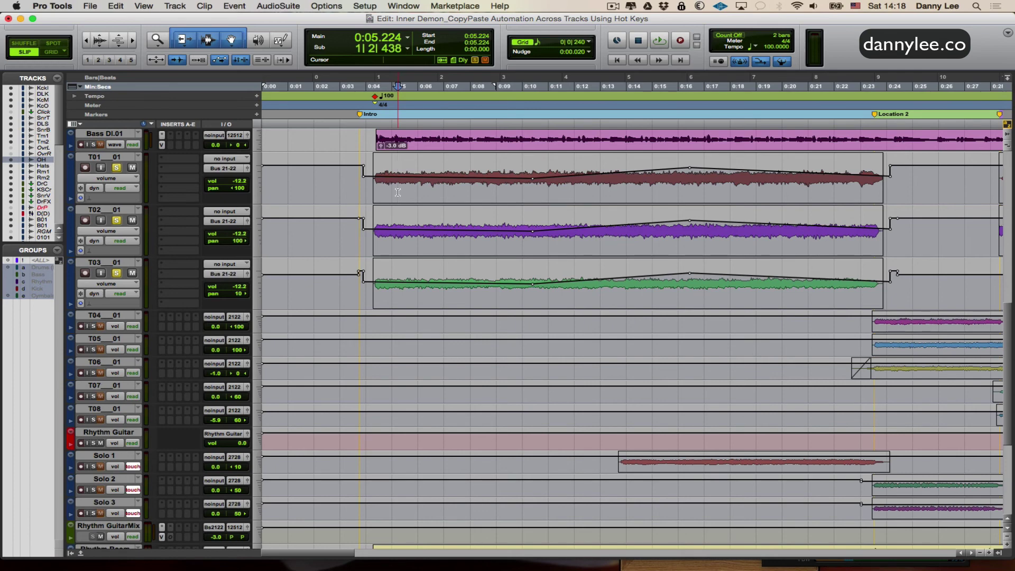
scroll(397, 191, up, 5)
scroll(398, 192, up, 4)
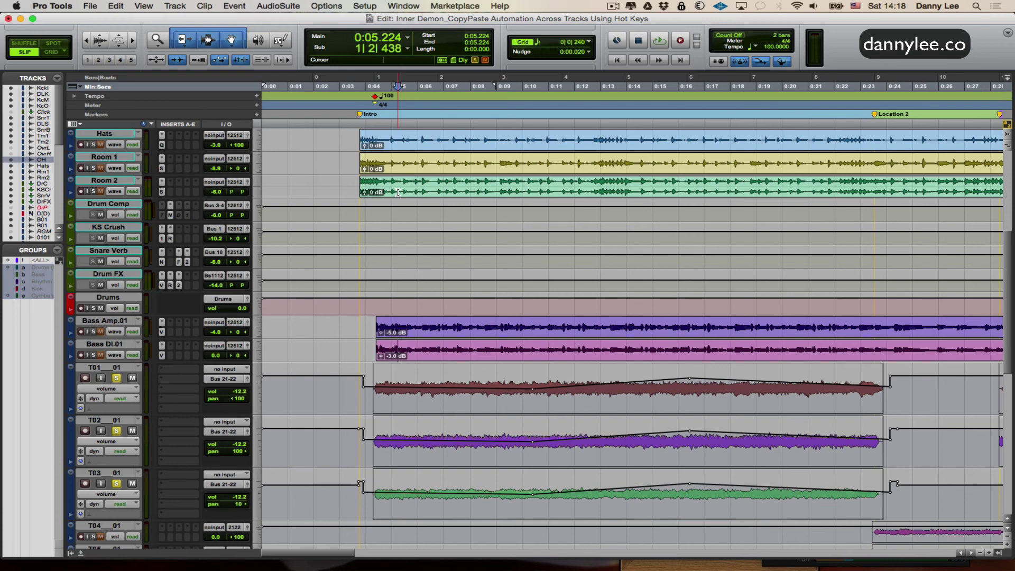
scroll(397, 192, down, 2)
scroll(398, 191, down, 4)
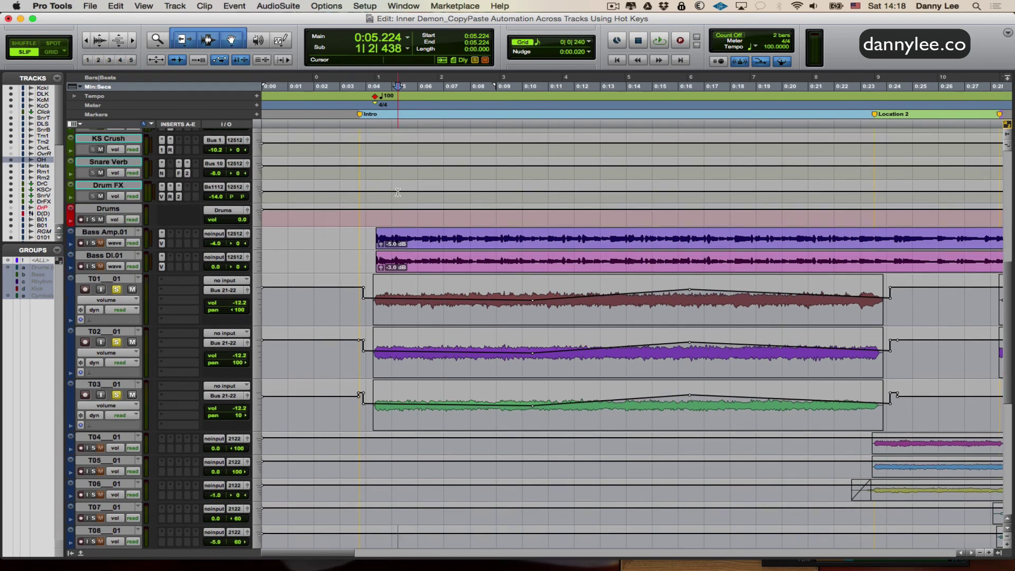